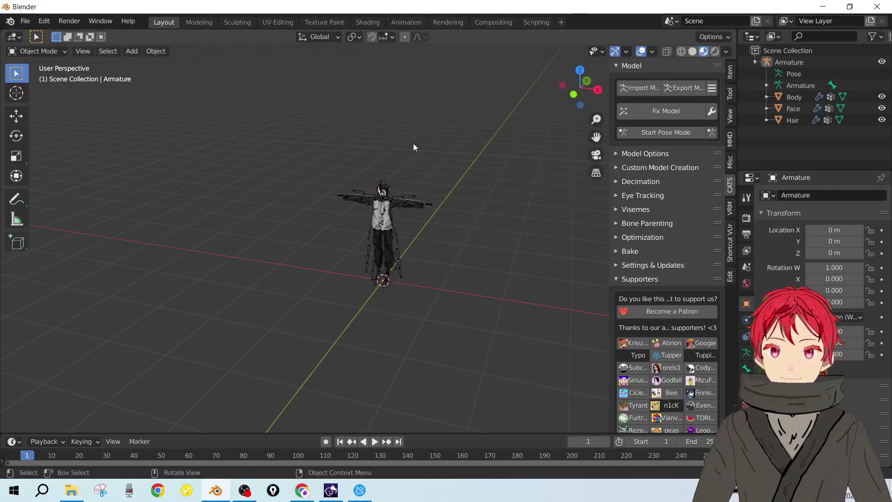
scroll(381, 173, "up", 4)
middle_click_drag(509, 148, 479, 229)
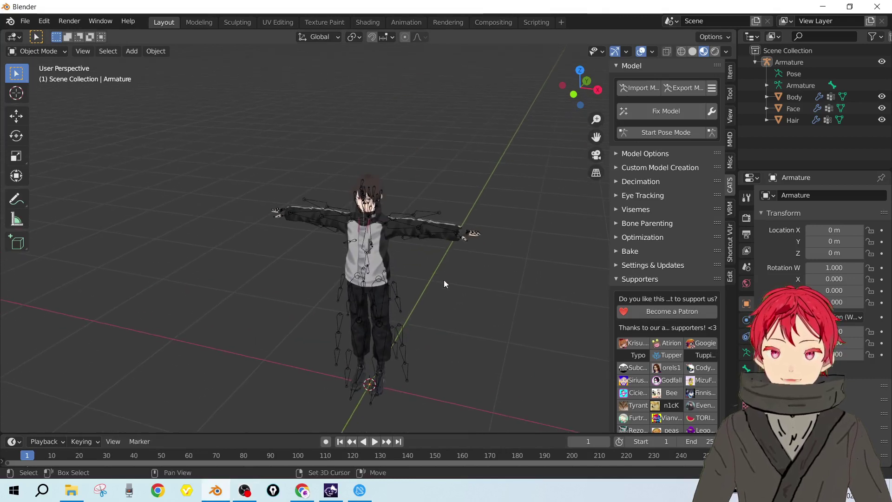
middle_click_drag(444, 280, 450, 239, "shift")
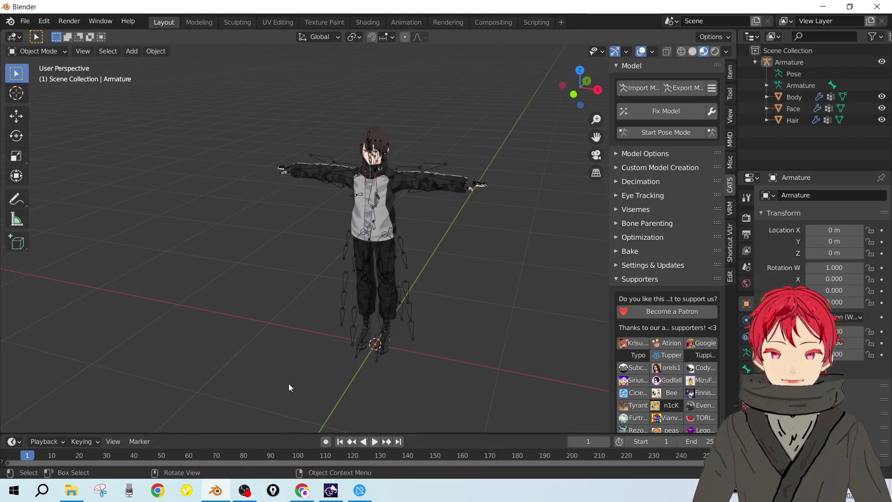
- Switch to Chrome, bring up the Microsoft article on FBX support in 3D Viewer, and close the Reddit and YouTube pages
mouse_move(311, 491)
left_click(260, 450)
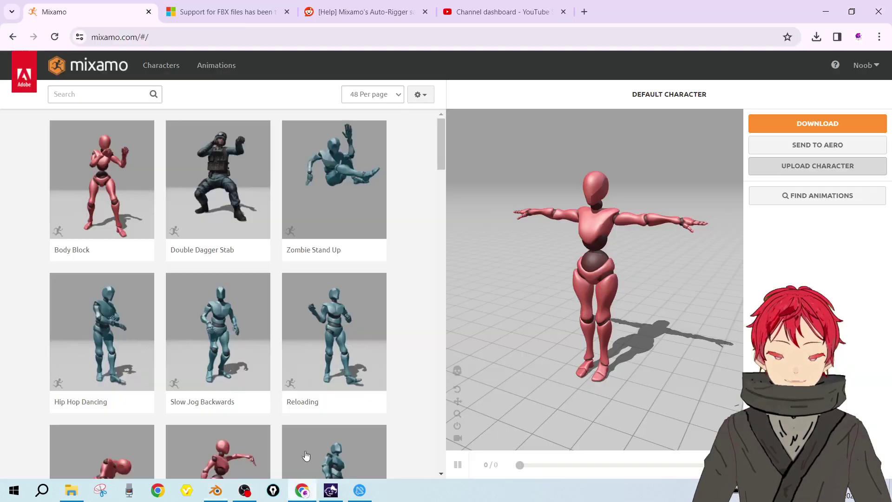
left_click(237, 11)
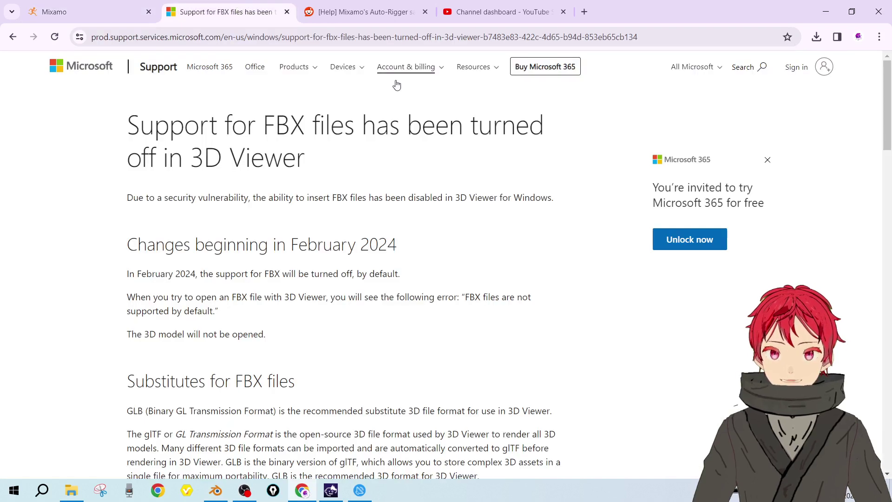
left_click(425, 13)
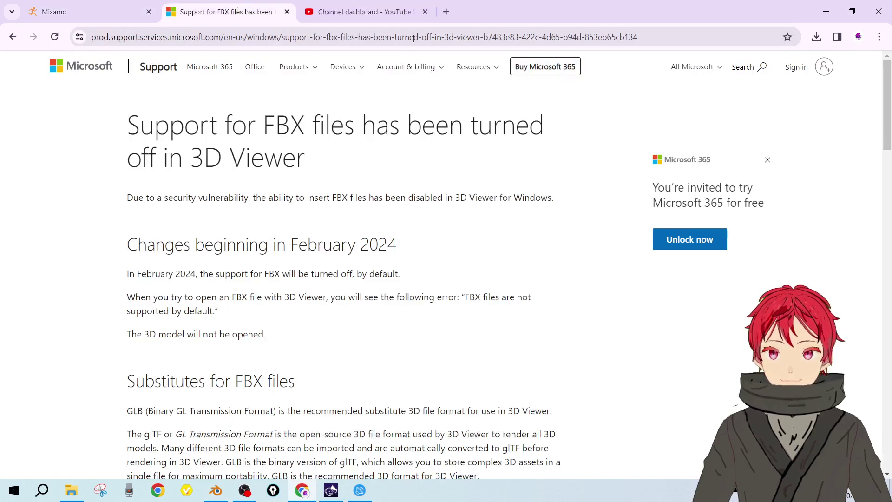
left_click(425, 13)
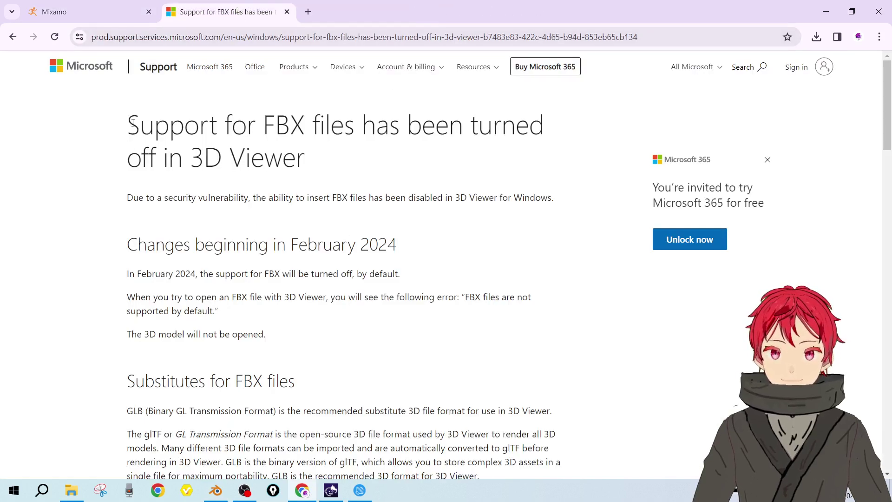
- Read the article's main heading about FBX support in 3D Viewer, highlighting the text
left_click_drag(132, 123, 355, 124)
left_click(354, 123)
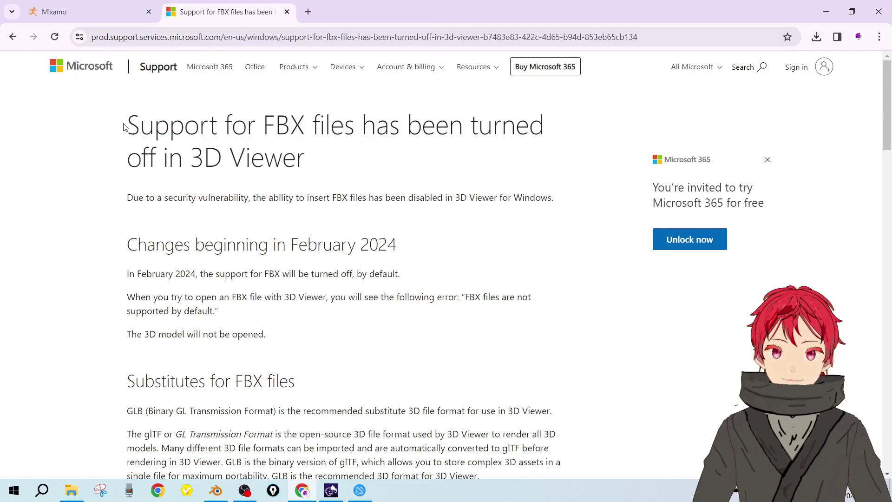
left_click_drag(125, 127, 357, 153)
left_click(357, 152)
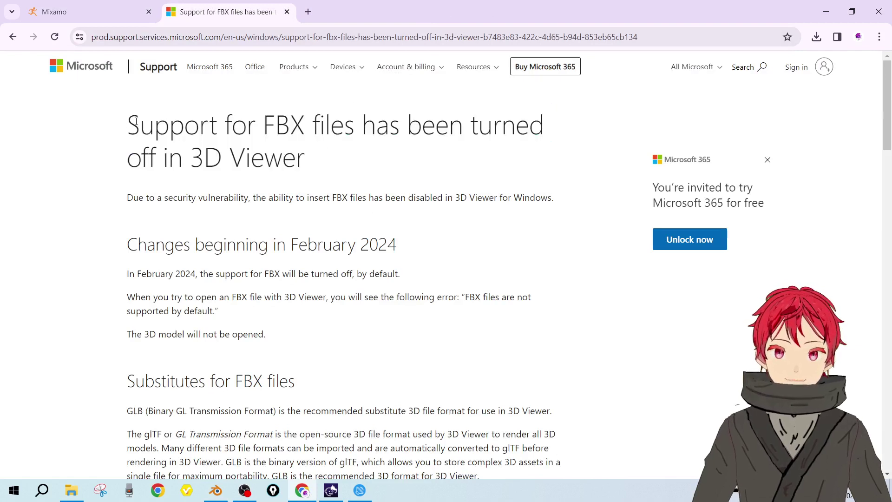
left_click_drag(128, 122, 337, 166)
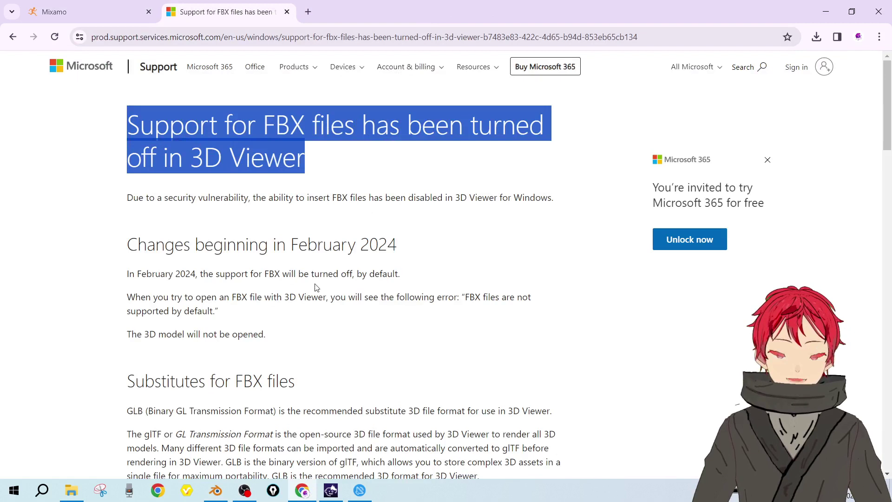
left_click(129, 161)
left_click_drag(130, 114, 370, 190)
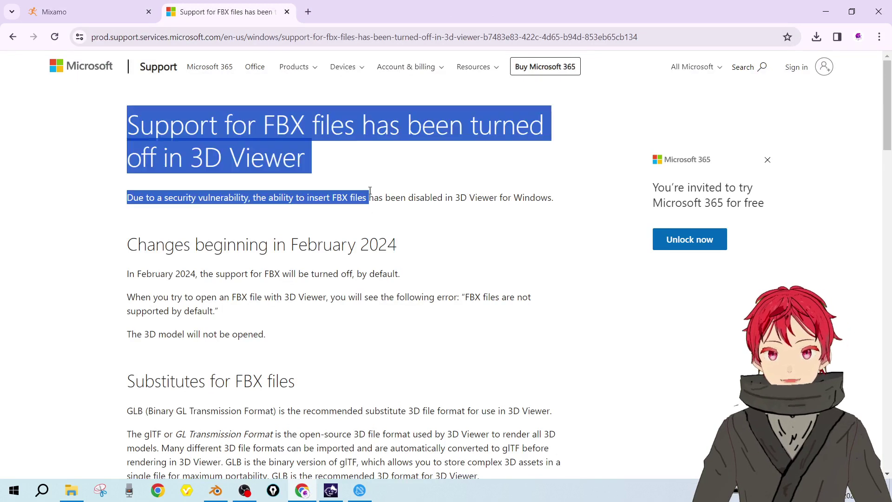
left_click(373, 200)
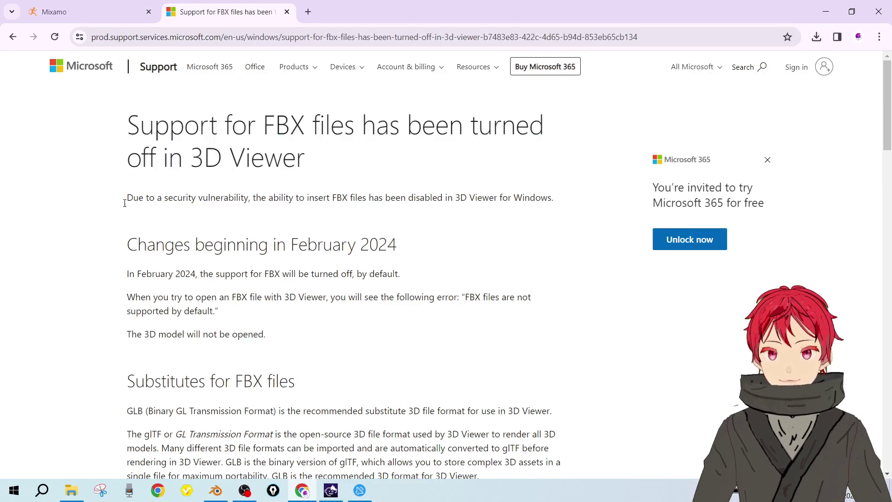
- Read the security vulnerability sentence and the "Changes beginning in February 2024" heading, highlighting each passage
left_click_drag(125, 201, 564, 196)
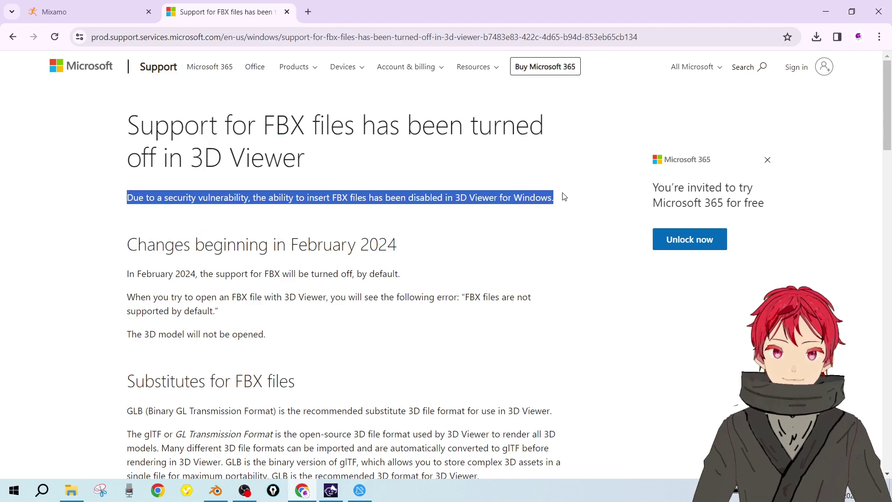
left_click(330, 196)
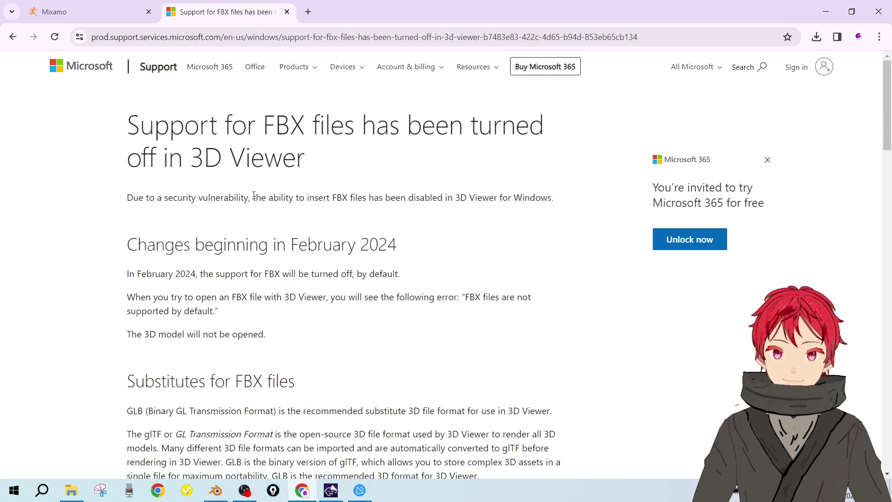
left_click_drag(254, 195, 447, 197)
left_click(555, 199)
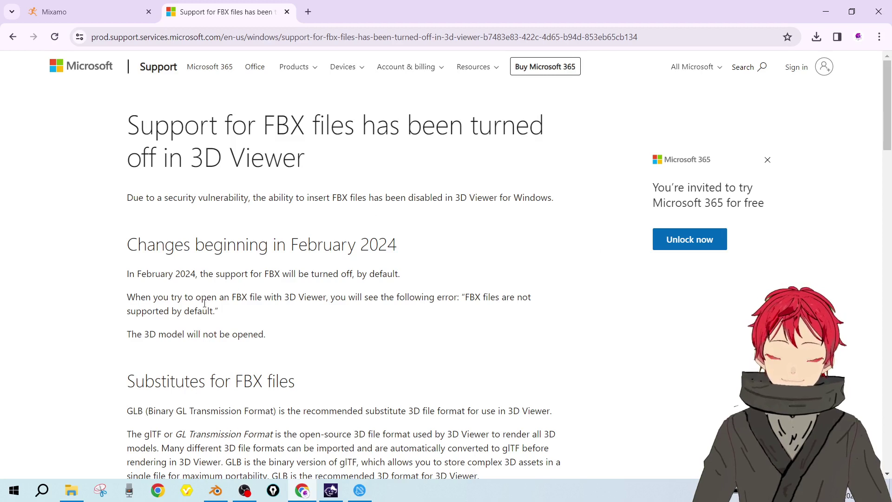
left_click_drag(129, 245, 444, 263)
left_click(444, 263)
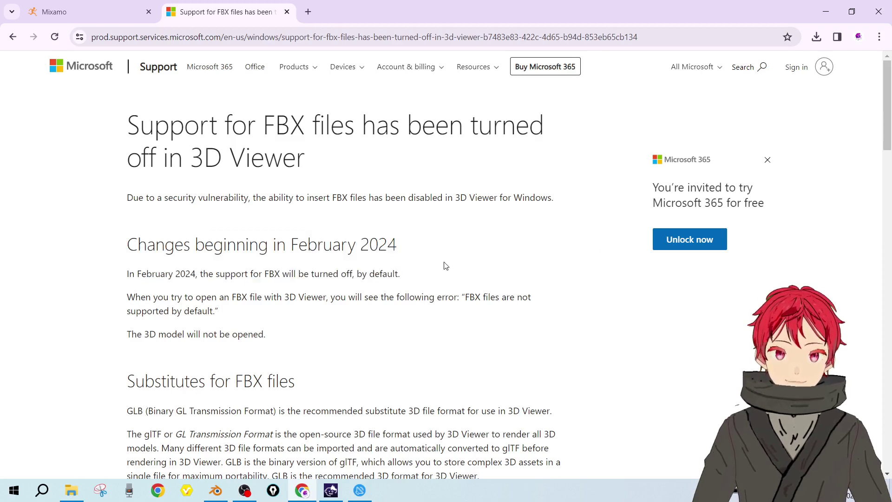
left_click_drag(132, 249, 426, 263)
left_click(455, 263)
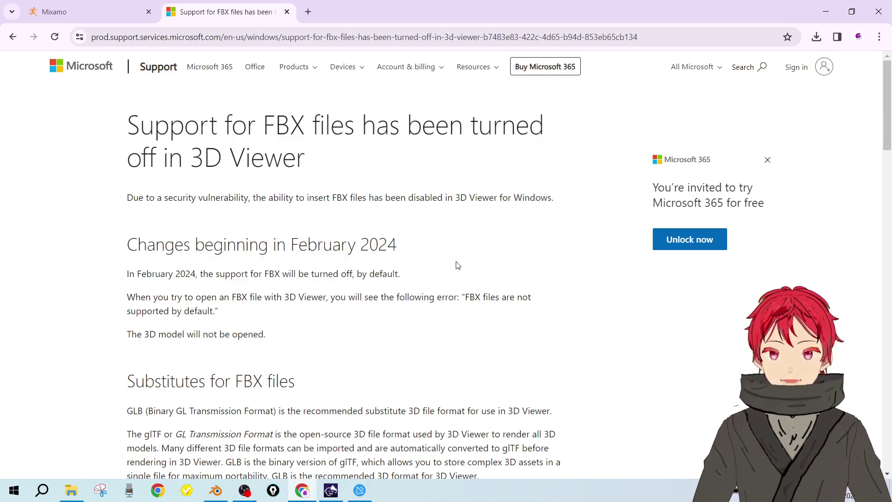
- Check the Downloads folder in File Explorer for the exported model file
left_click(71, 491)
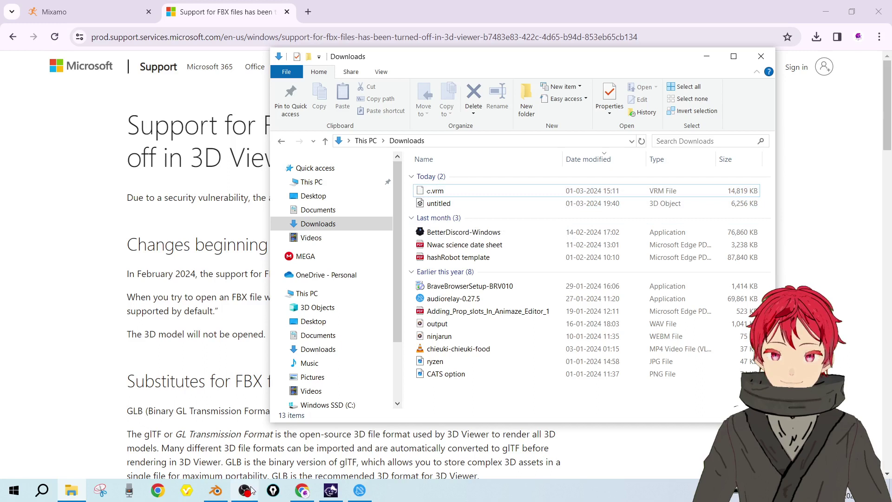
left_click(728, 349)
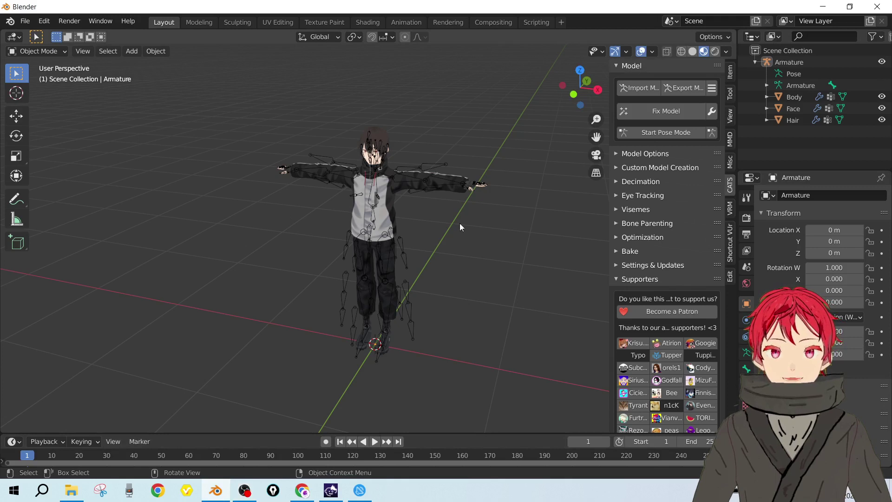
- Switch to Blender and review the CATS Fix Model settings for the character, accepting them as they are
mouse_move(434, 202)
middle_mouse_down()
mouse_move(400, 200)
mouse_move(428, 209)
middle_mouse_up()
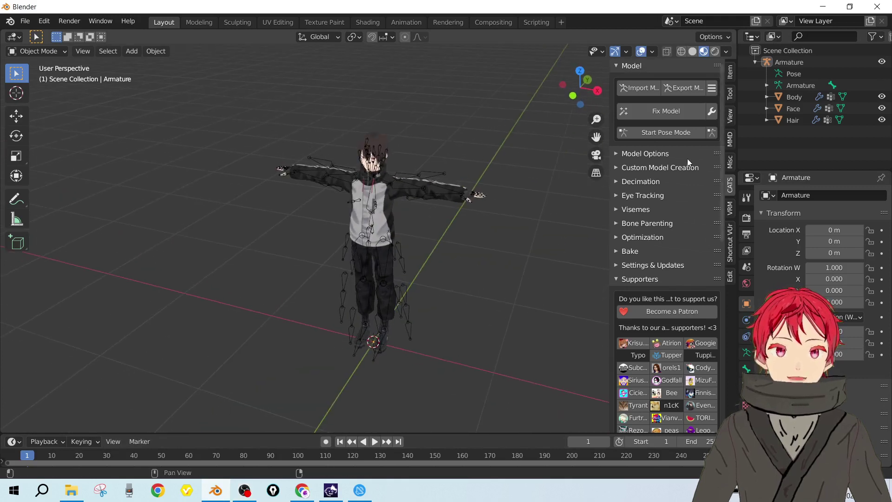
left_click(711, 111)
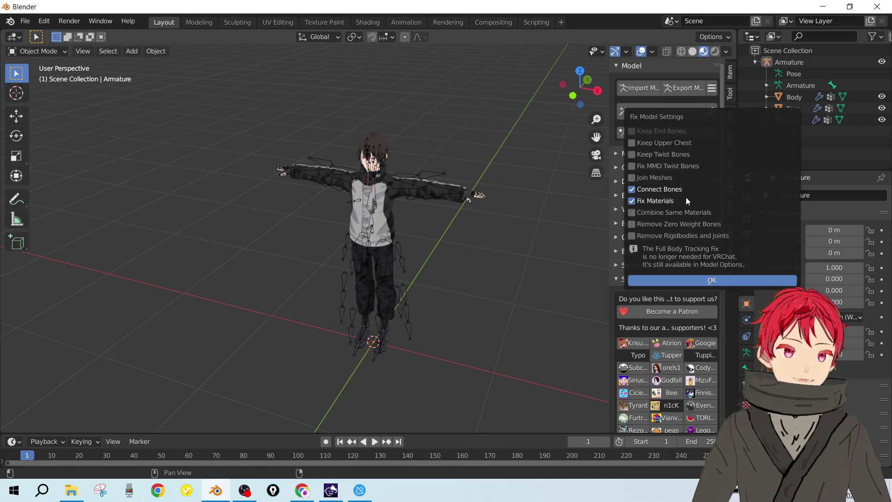
left_click(736, 280)
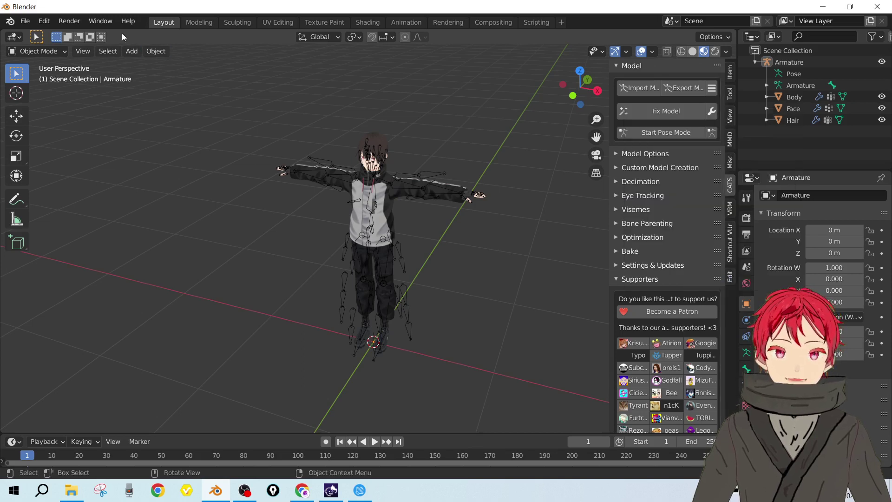
left_click(25, 21)
mouse_move(42, 189)
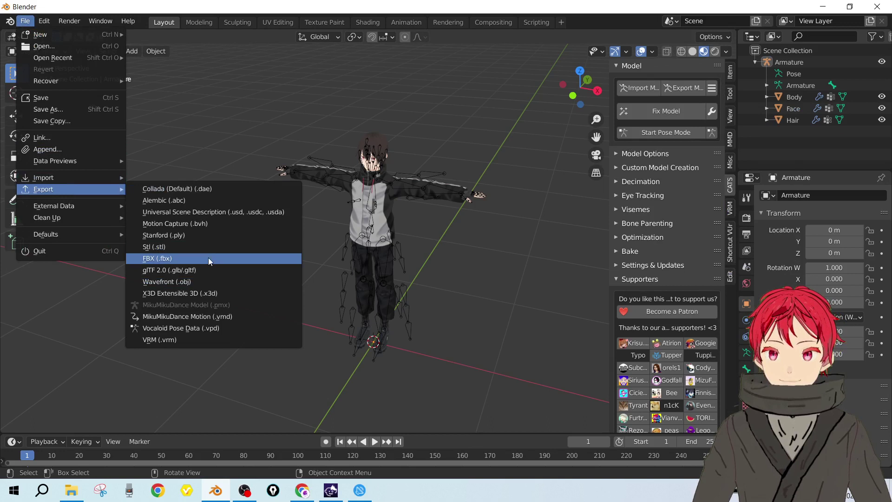
left_click(183, 259)
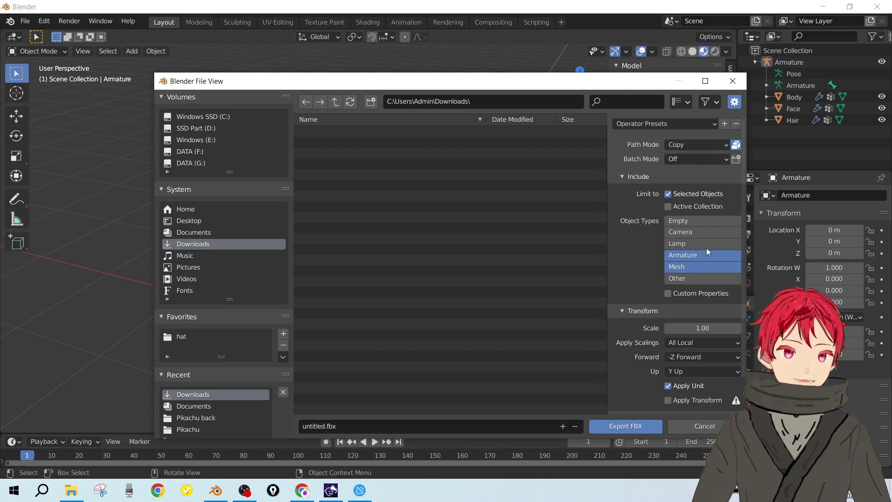
left_click(730, 76)
- Select the entire character and export it as untitled.fbx to Downloads, limited to selected objects of the Armature and Mesh types
key("a")
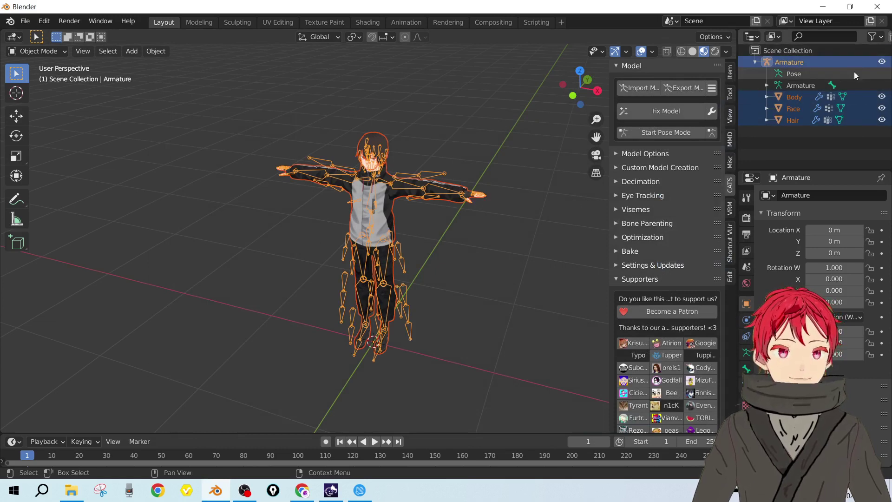
left_click(25, 21)
mouse_move(69, 190)
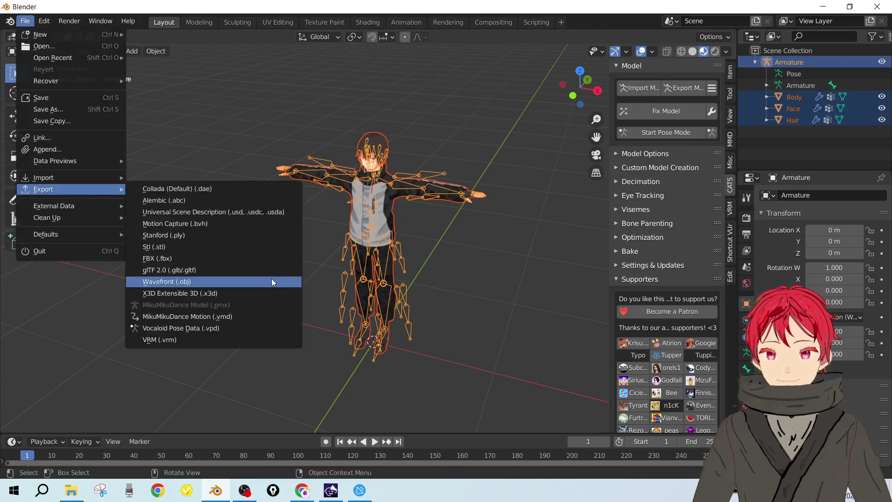
left_click(226, 258)
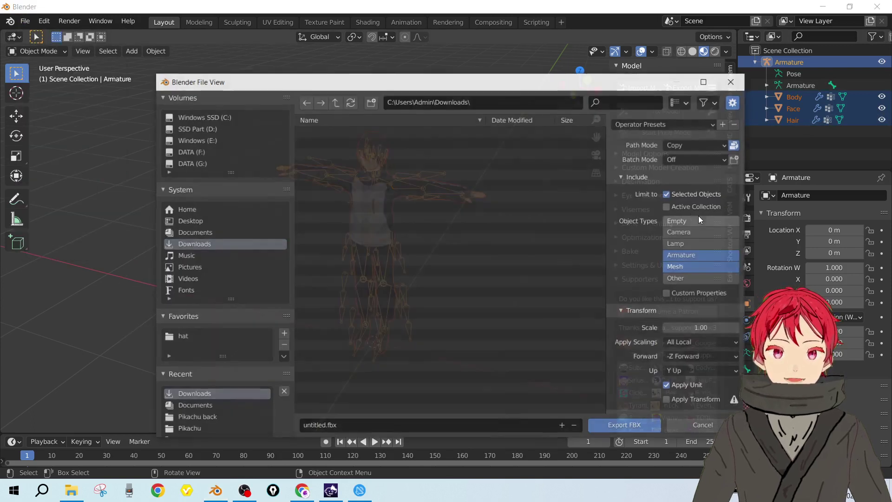
scroll(676, 310, "down", 2)
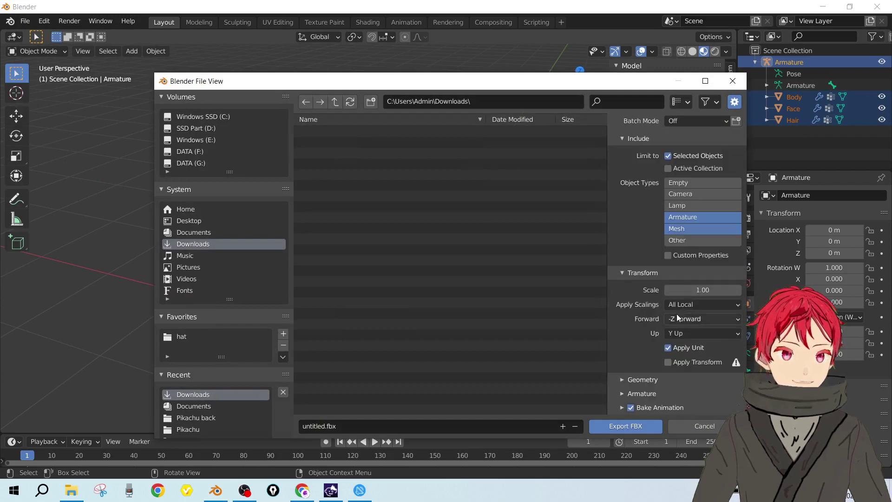
left_click(637, 427)
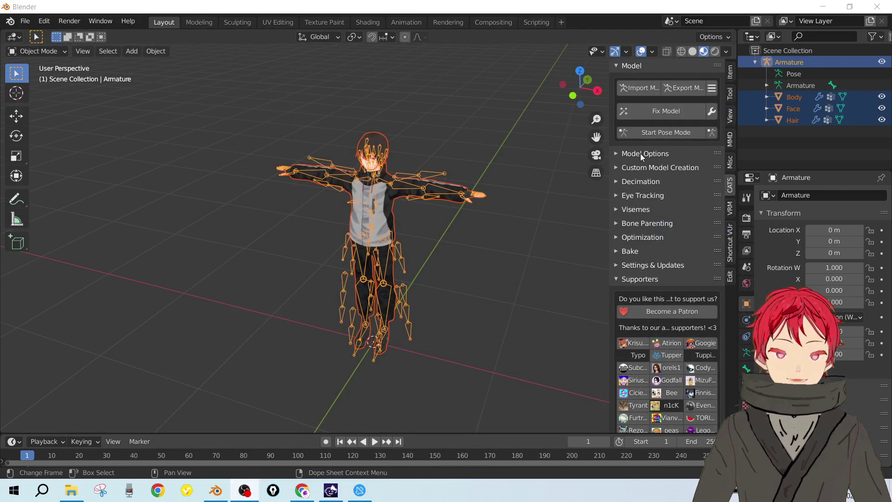
- Try to open the exported untitled FBX file from the Downloads folder in 3D Viewer
left_click(71, 490)
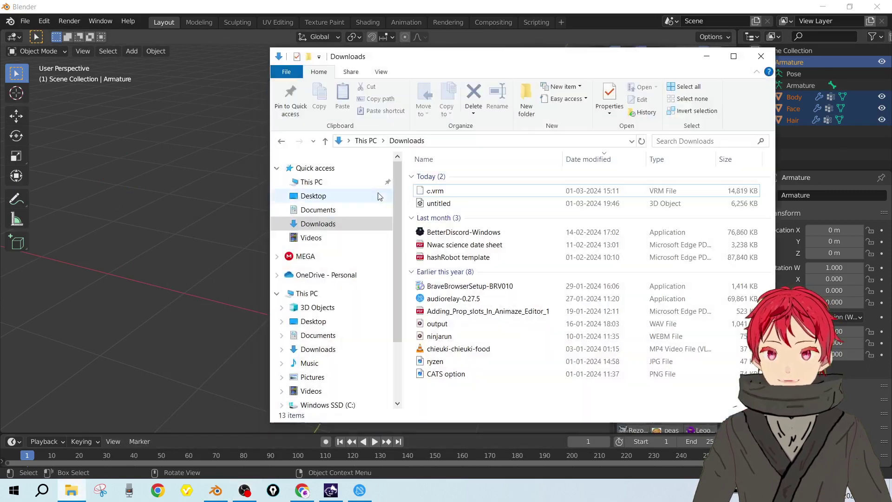
double_click(459, 203)
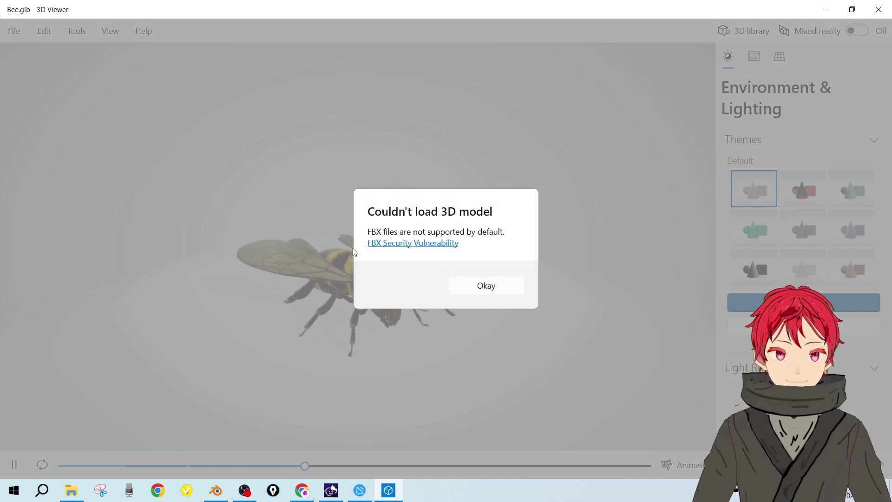
left_click(487, 285)
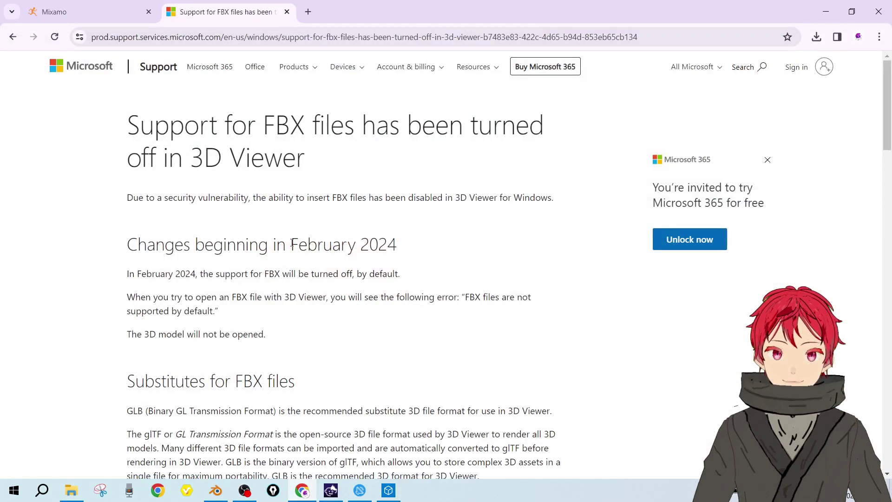
- Return to the article in Chrome and reread the February 2024 heading and the sentence about FBX support, highlighting both
left_click_drag(292, 243, 434, 252)
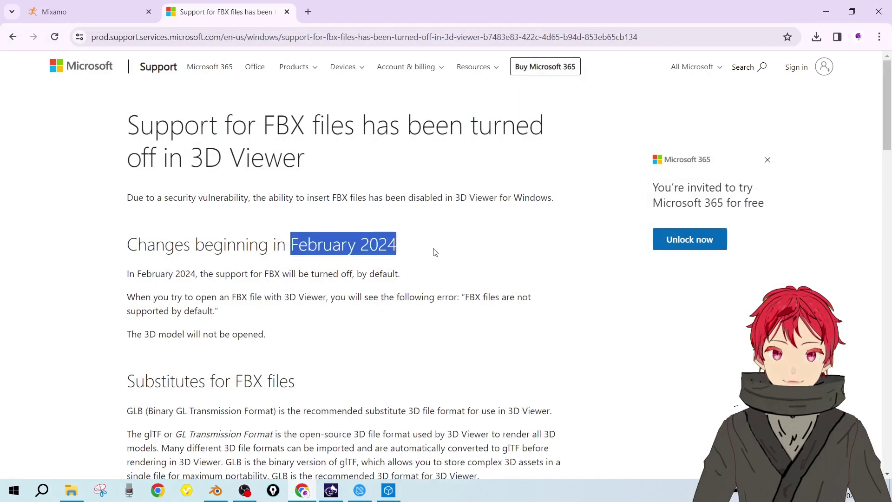
left_click(261, 274)
left_click_drag(259, 275, 420, 280)
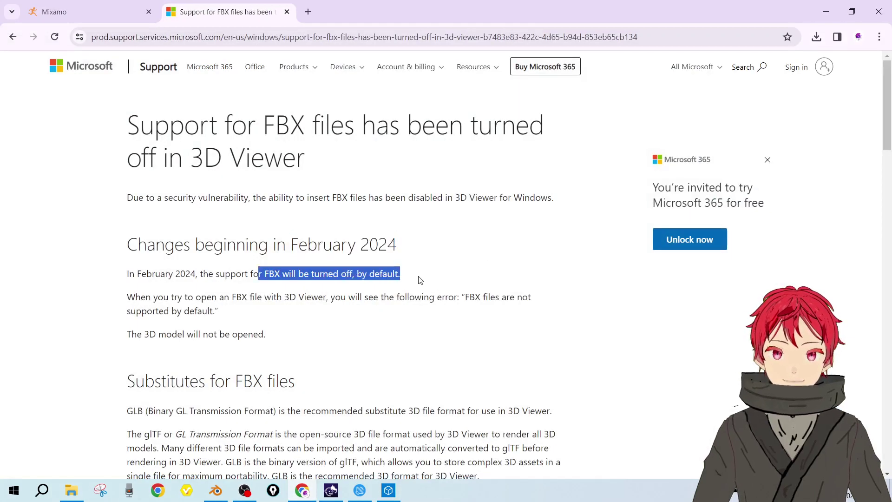
left_click(420, 280)
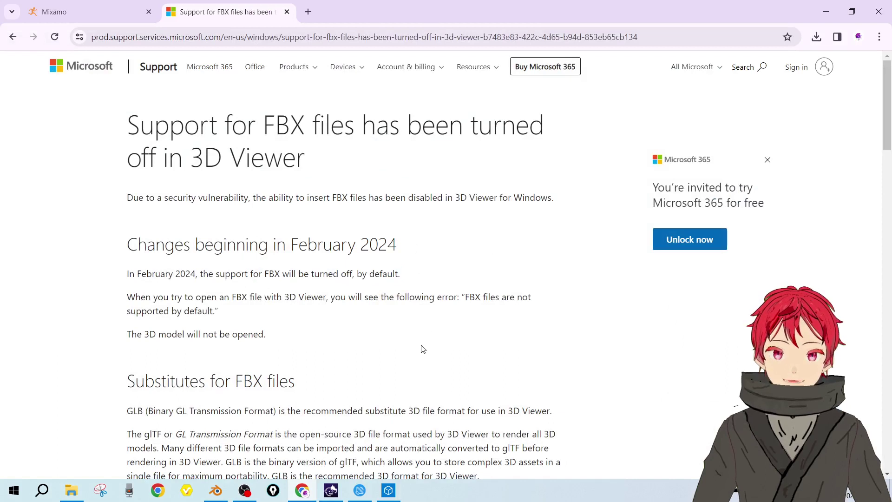
- Switch to 3D Viewer, turn on the Open FBX Files setting, and close the program
left_click(389, 491)
left_click(110, 30)
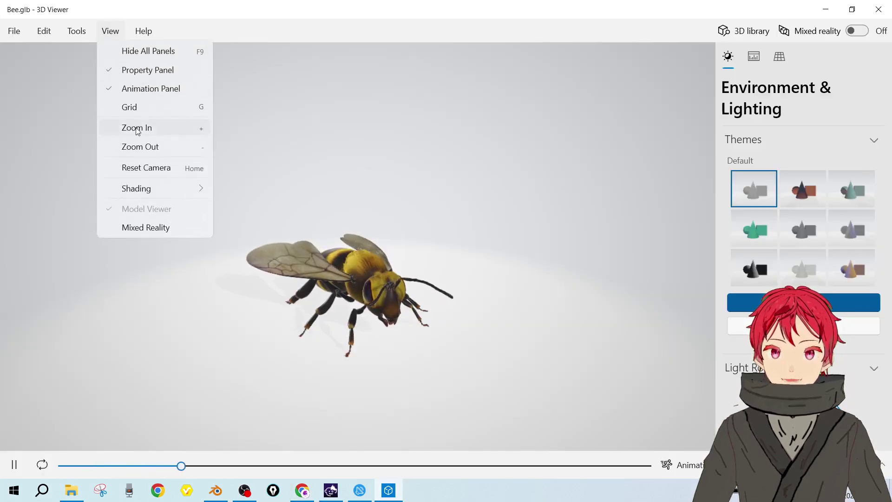
left_click(144, 31)
left_click(153, 66)
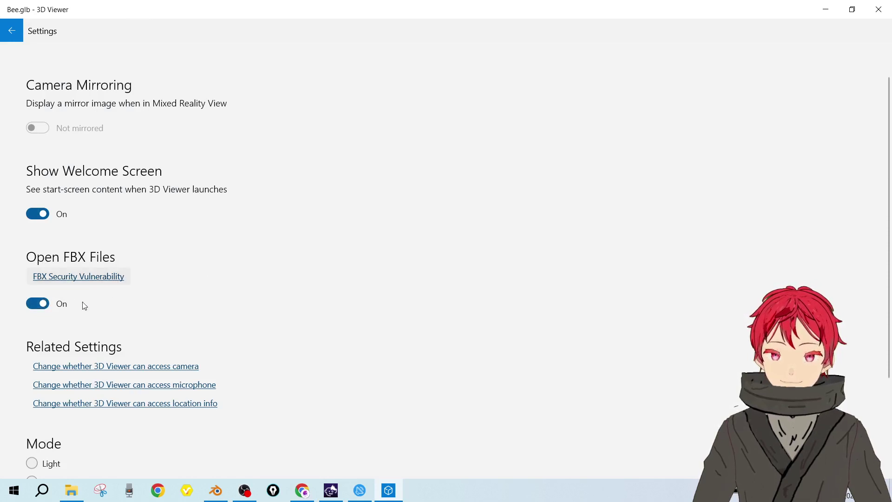
left_click(12, 32)
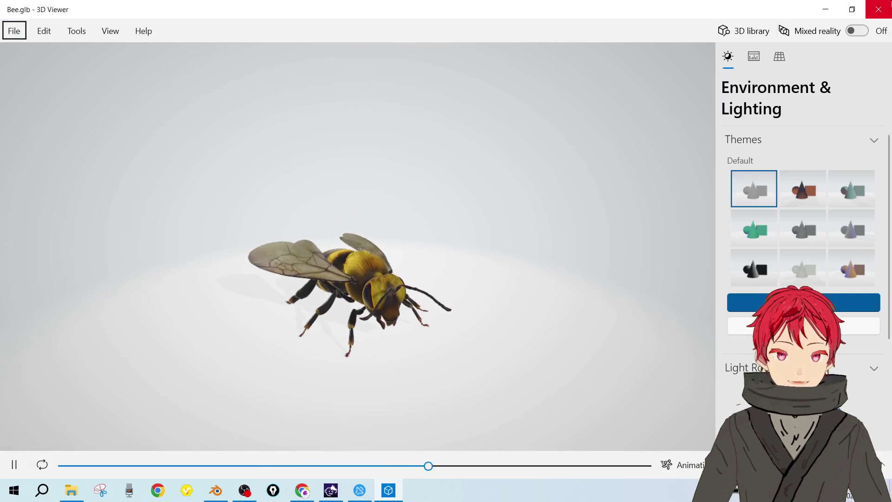
left_click(868, 11)
- Open the exported untitled FBX file from Downloads in 3D Viewer and inspect the character up close from several angles
left_click(70, 490)
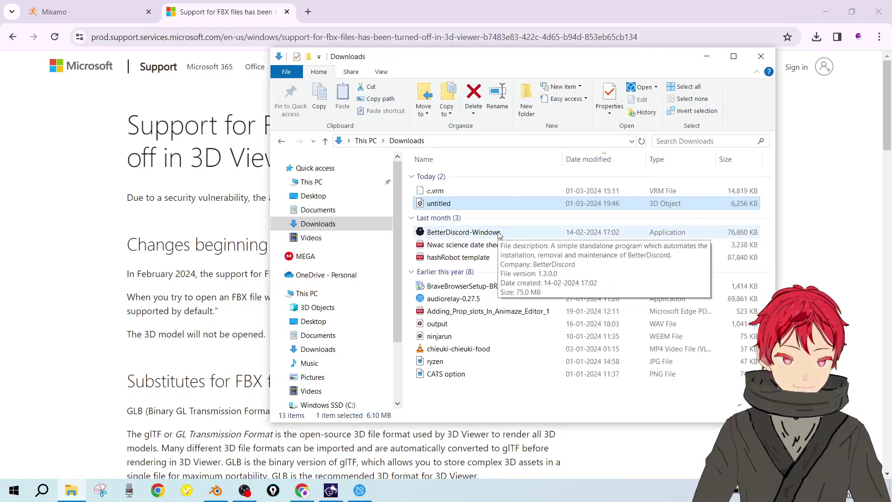
key("Return")
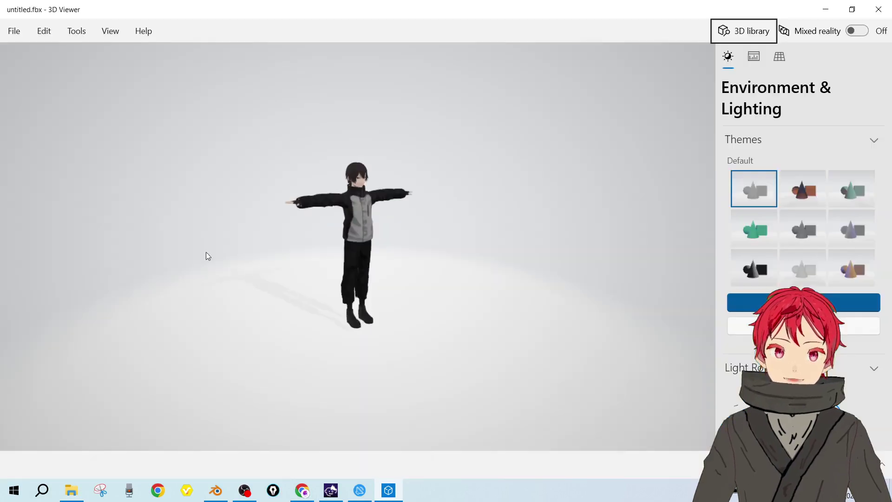
scroll(296, 155, "up", 5)
left_click_drag(388, 156, 427, 245)
mouse_move(365, 186)
left_mouse_down()
mouse_move(382, 207)
mouse_move(363, 202)
left_mouse_up()
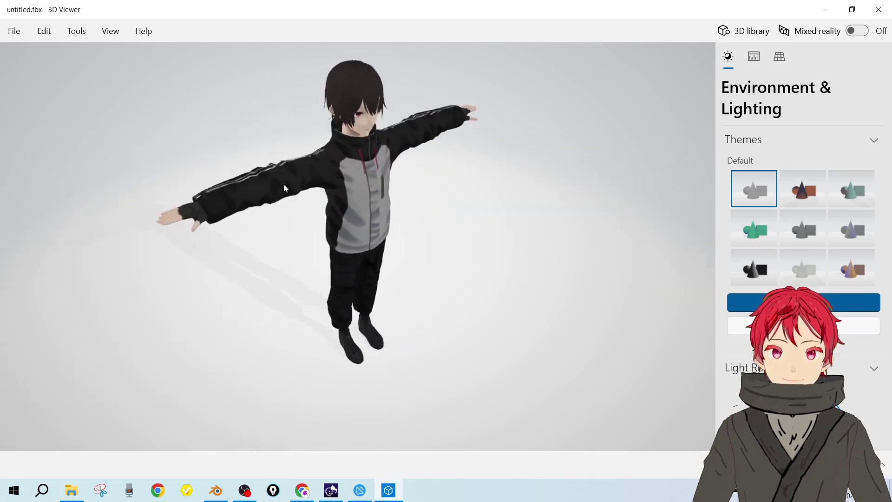
left_click(878, 10)
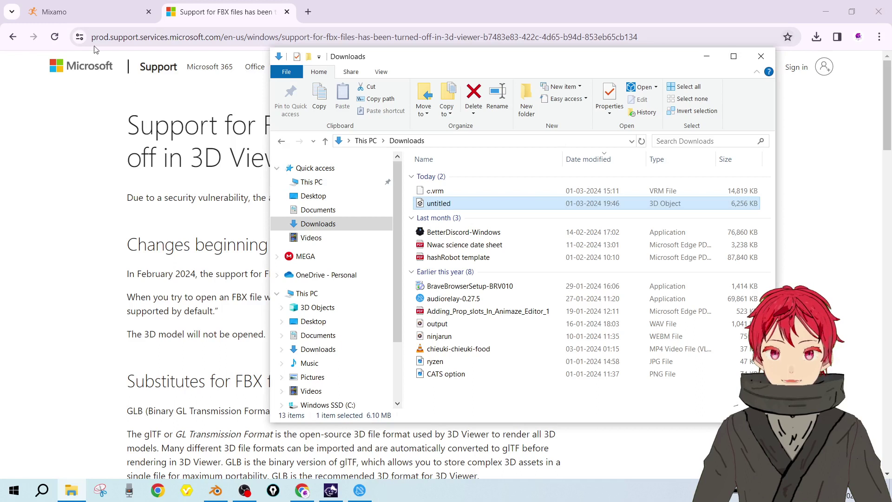
- Switch to Mixamo in Chrome and try to upload the exported character FBX file for auto-rigging
left_click(55, 12)
left_click(847, 173)
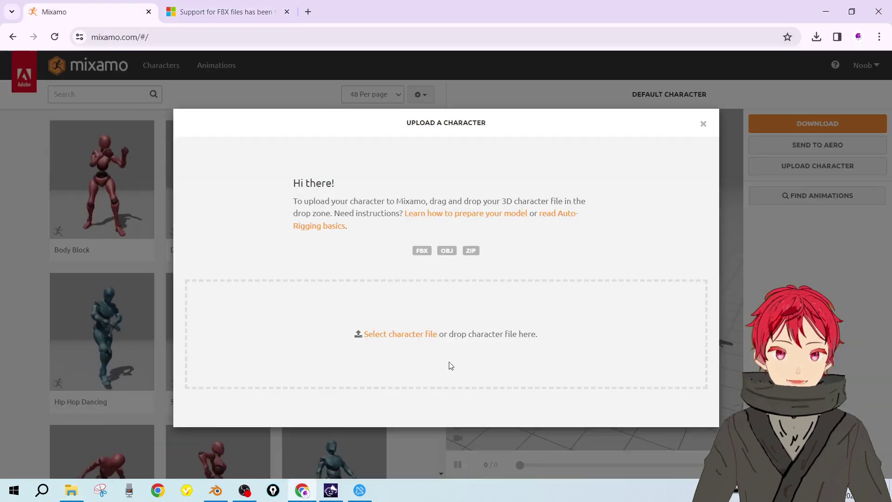
left_click(396, 337)
double_click(157, 94)
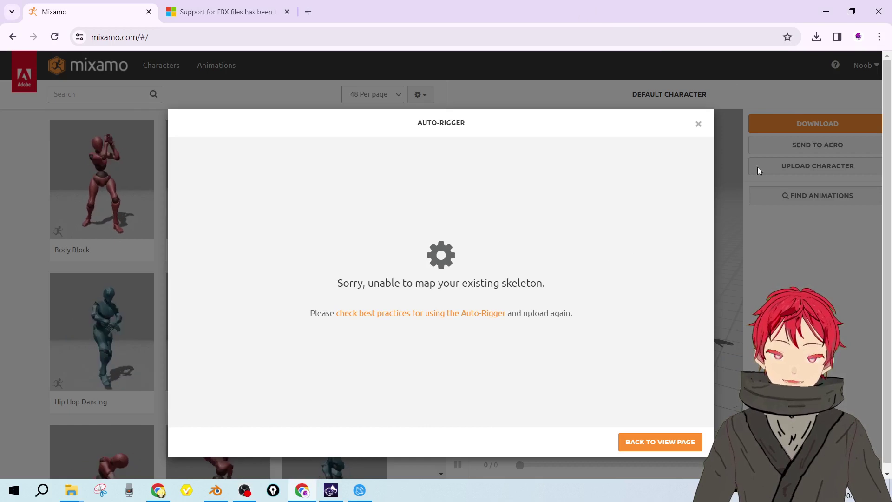
left_click(697, 126)
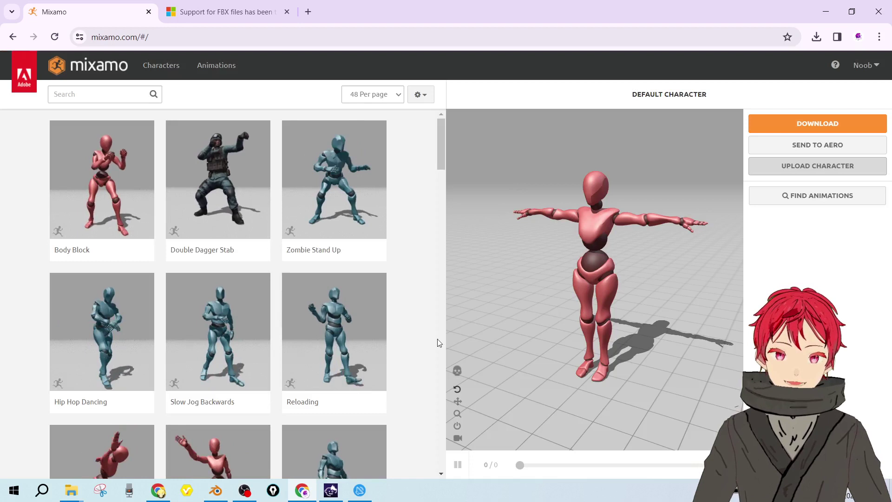
mouse_move(341, 400)
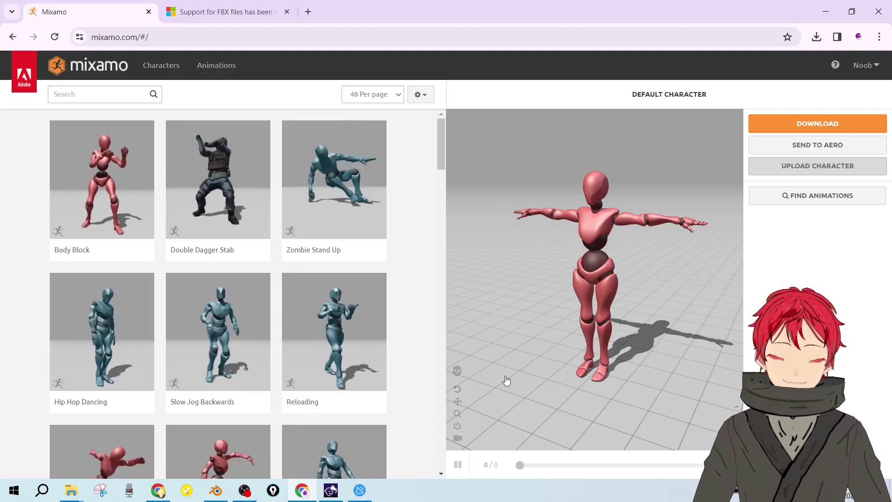